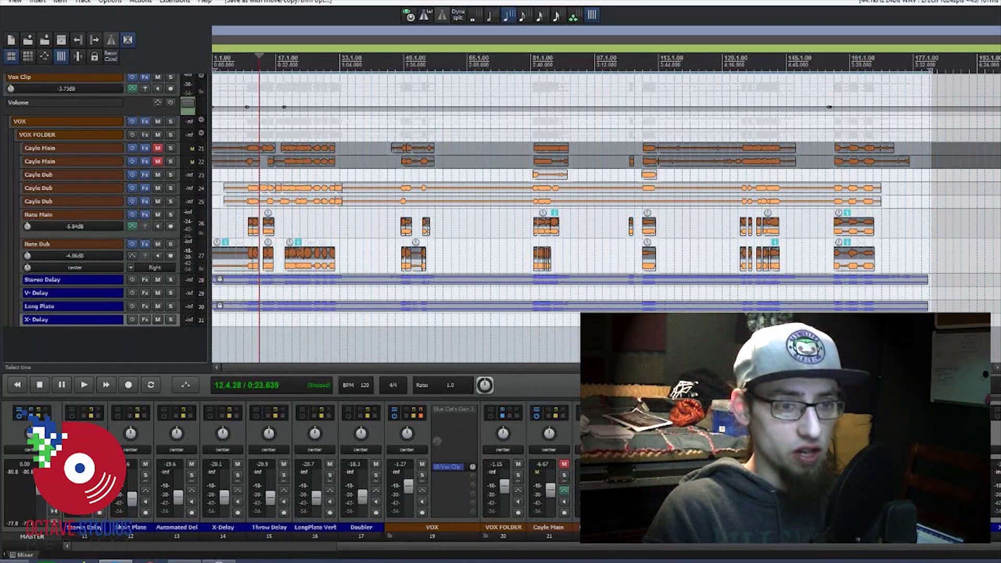
# - Collapse the Vox Group and Vox Clip folders so their child tracks are minimized in the track list
pyautogui.scroll(8, 573, 219)
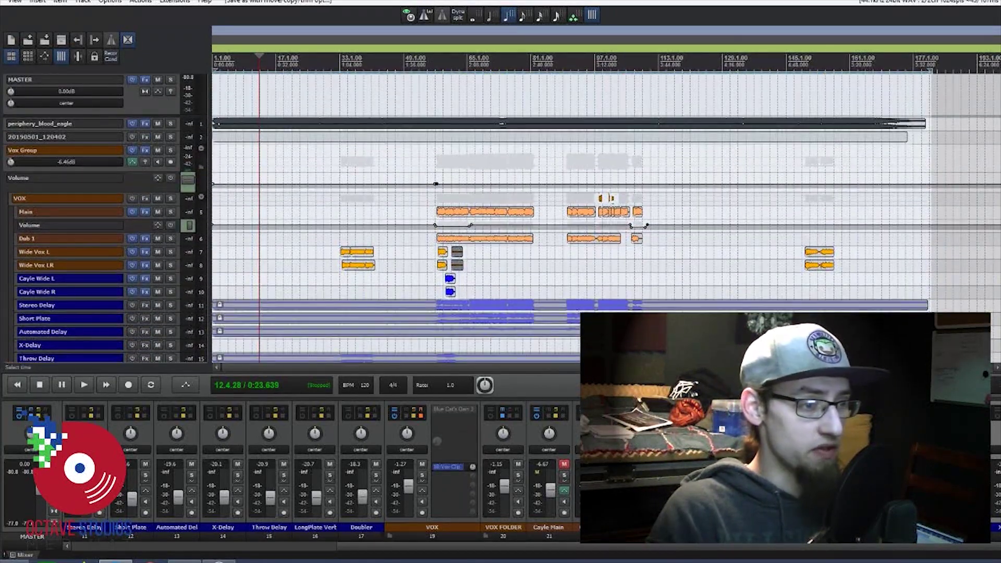
pyautogui.scroll(-5, 574, 219)
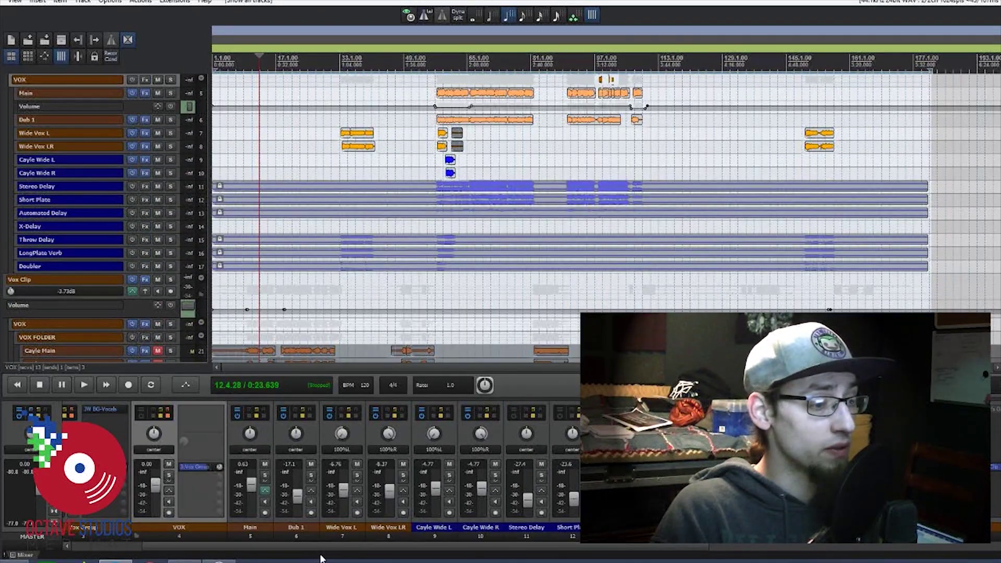
pyautogui.moveTo(331, 548); pyautogui.dragTo(211, 546)
pyautogui.click(209, 533)
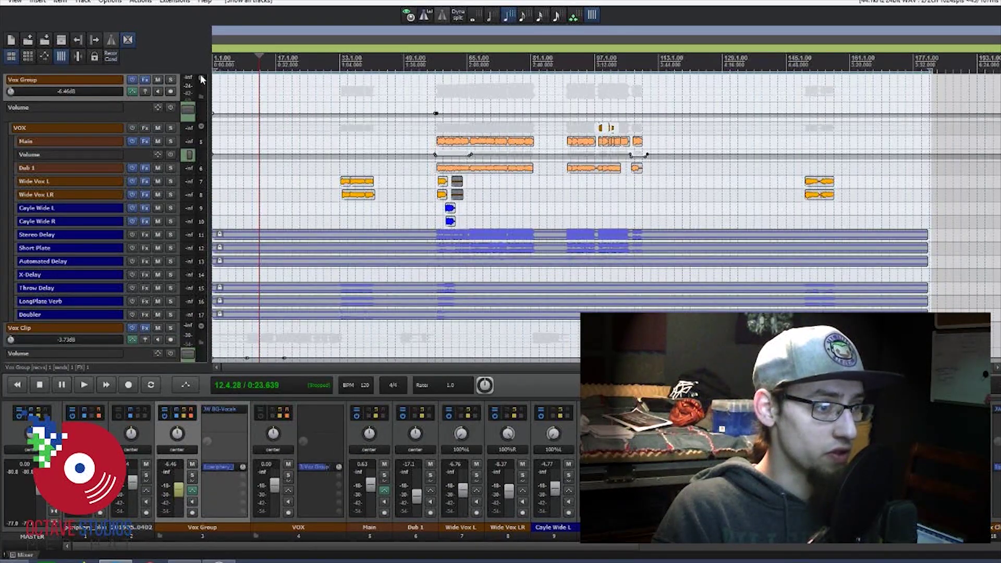
pyautogui.click(202, 78)
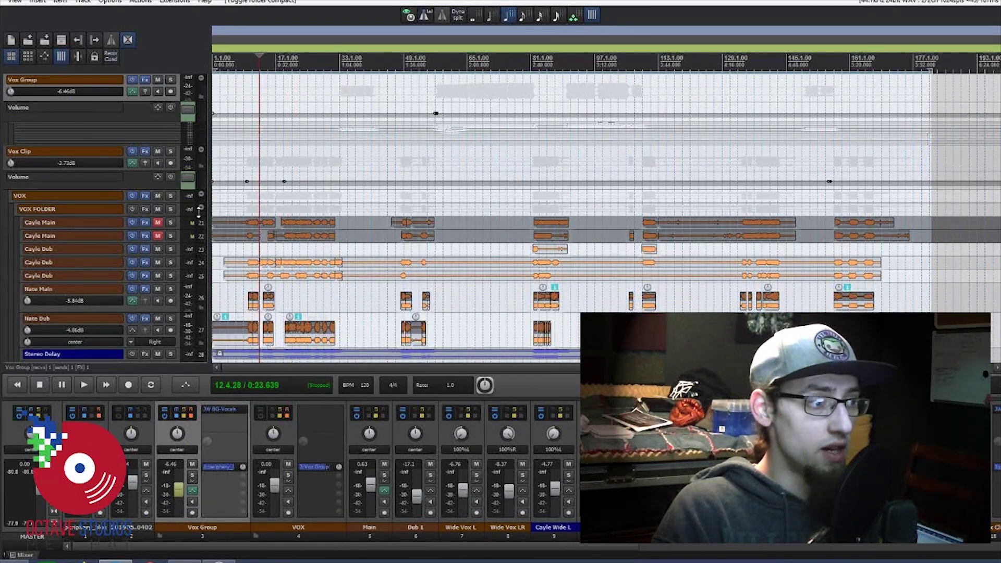
pyautogui.click(202, 150)
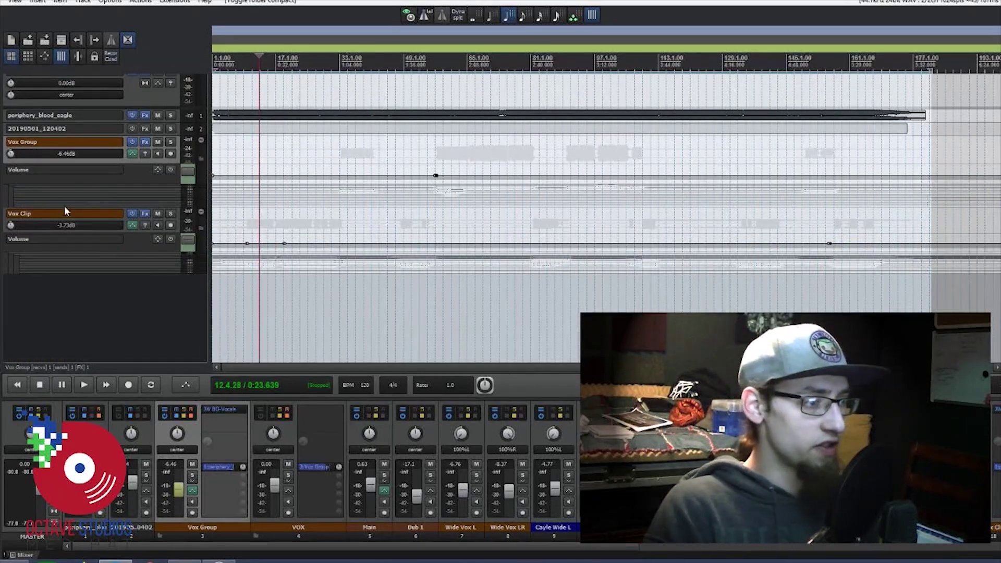
# - Rename the Vox Clip folder track as Vox Clip Scream
pyautogui.doubleClick(55, 213)
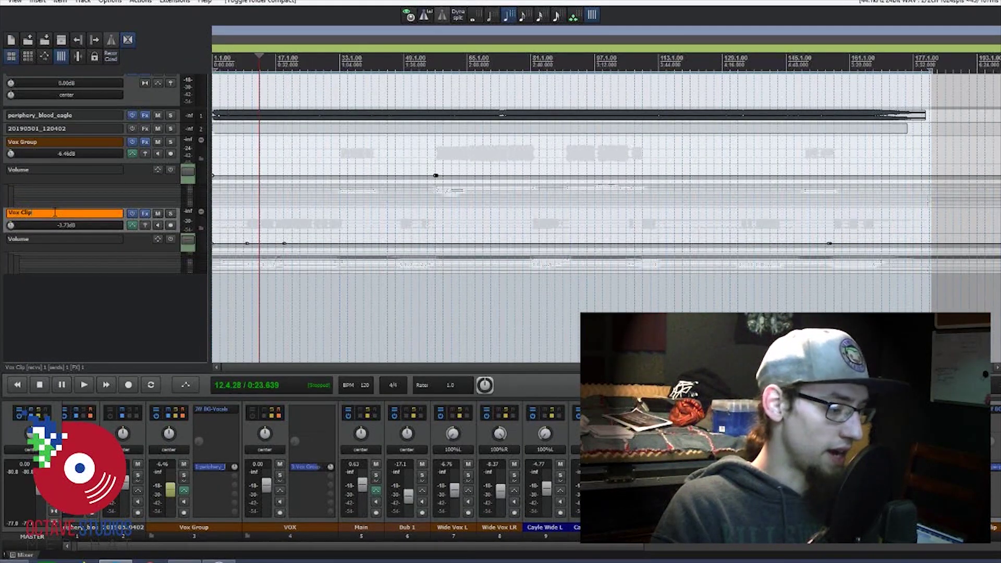
pyautogui.write('SS')
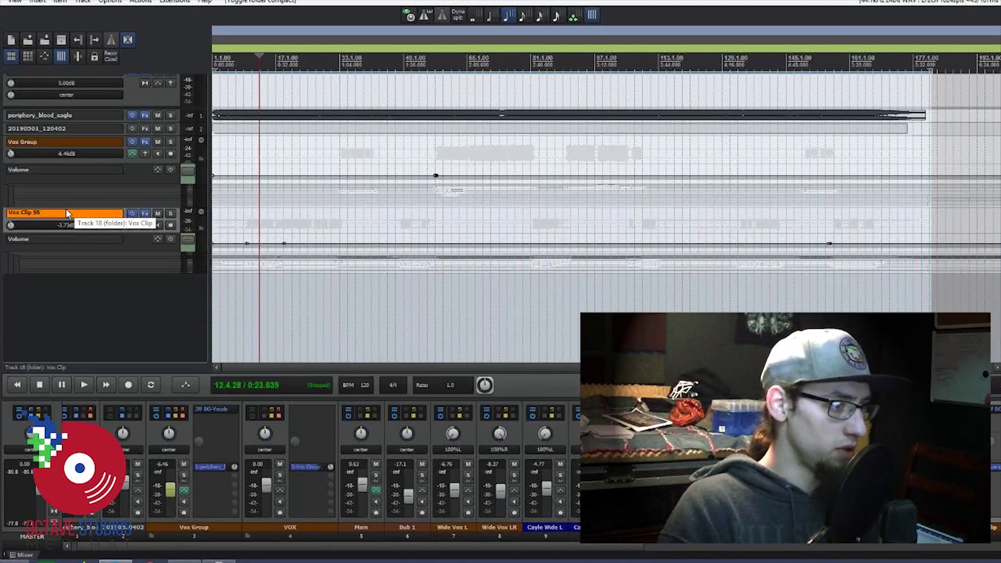
pyautogui.press('BackSpace')
pyautogui.write('cream')
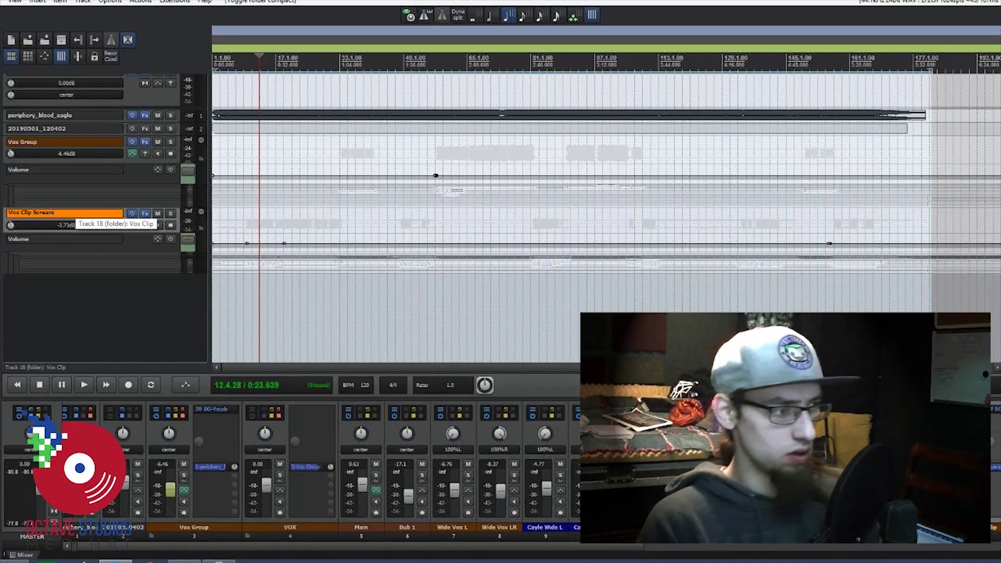
# - Rename the Vox Group folder track as Vox Group Clean
pyautogui.doubleClick(64, 141)
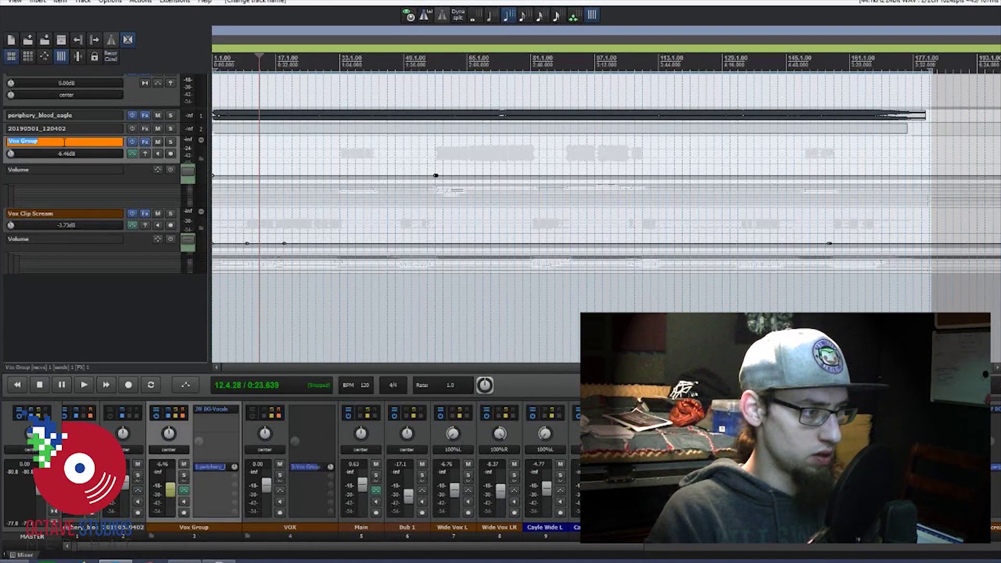
pyautogui.write('Cl')
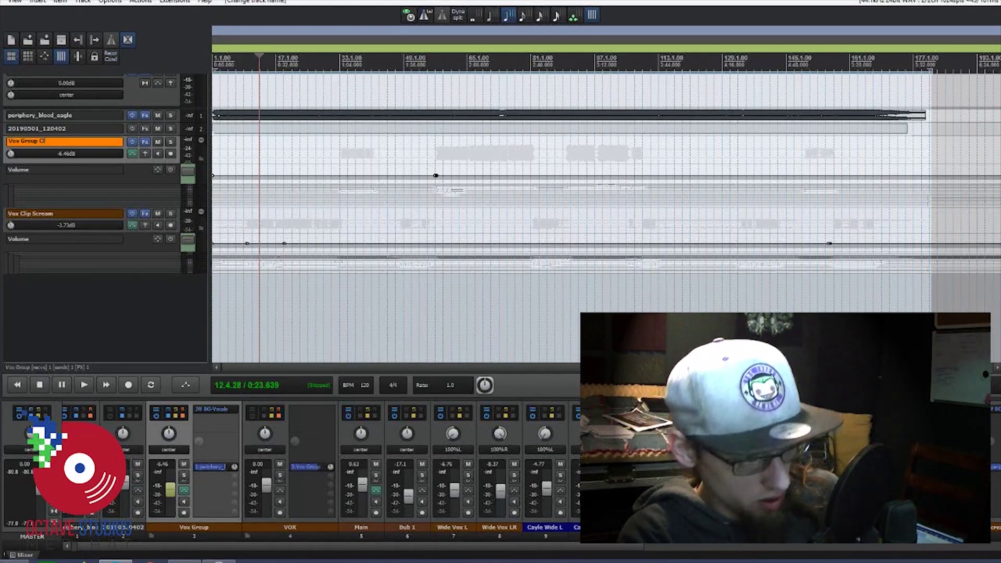
pyautogui.write('ean')
pyautogui.press('Return')
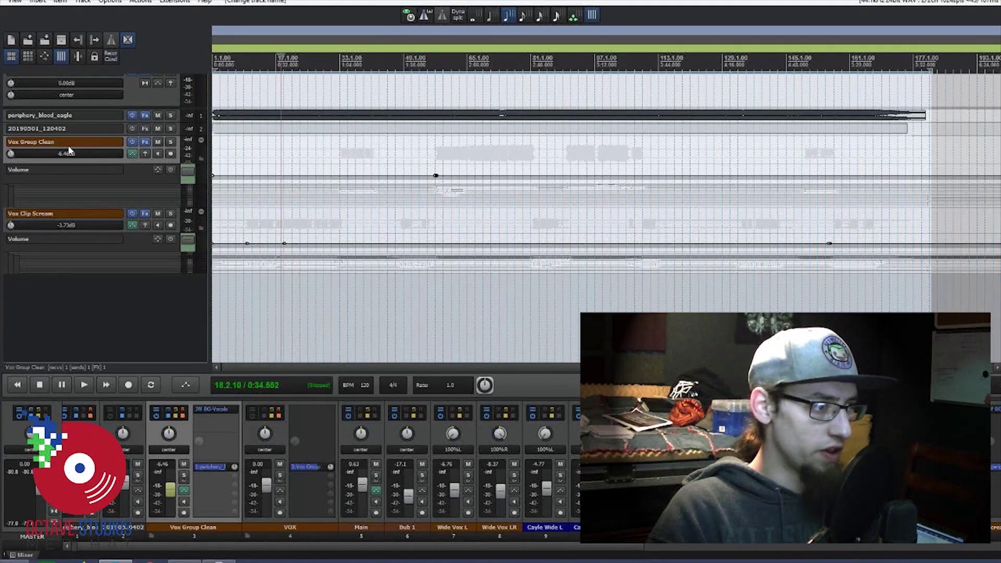
# - Delete the track 20190501_120402 located between periphery_blood_eagle and Vox Group Clean
pyautogui.click(67, 124)
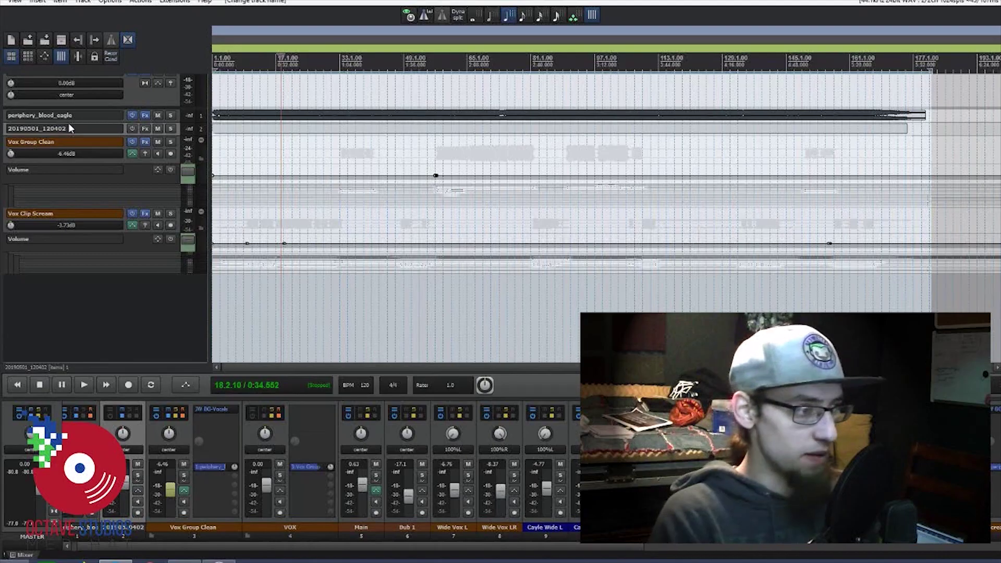
pyautogui.press('Delete')
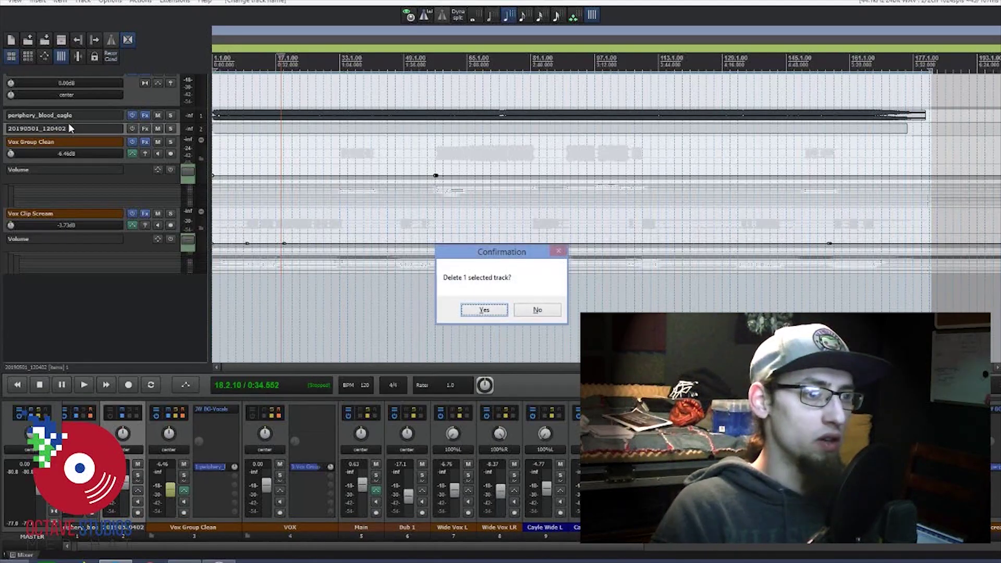
pyautogui.click(495, 307)
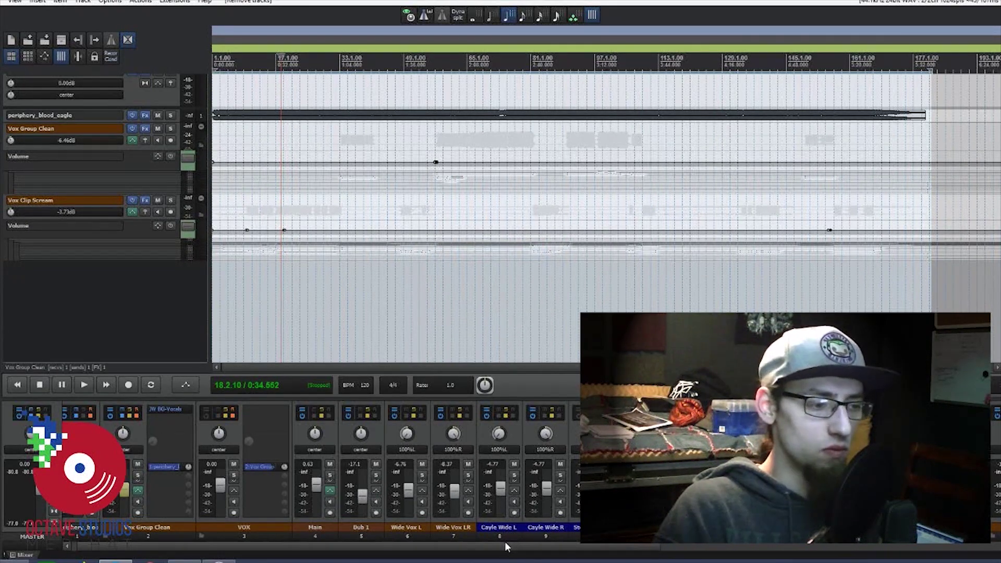
# - Enlarge the mixer to expose the insert slots and open TDR Nova on the periphery_blood_eagle track
pyautogui.moveTo(505, 546); pyautogui.dragTo(442, 551)
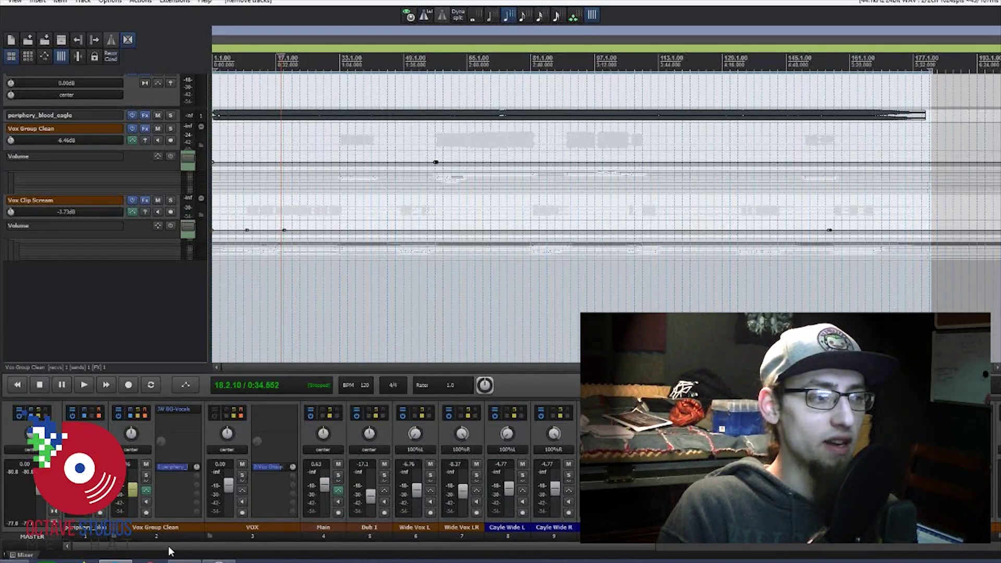
pyautogui.press('F7')
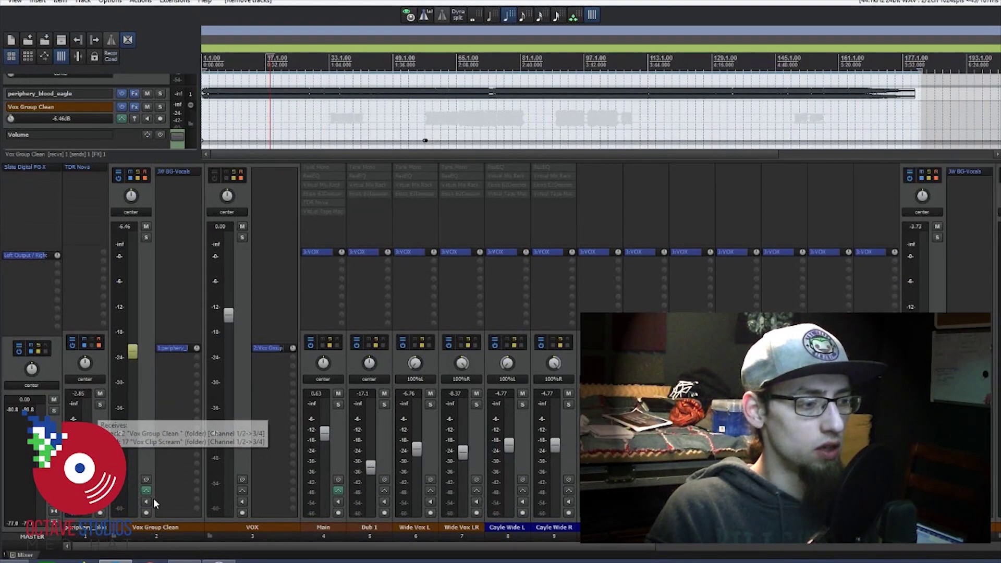
pyautogui.click(87, 528)
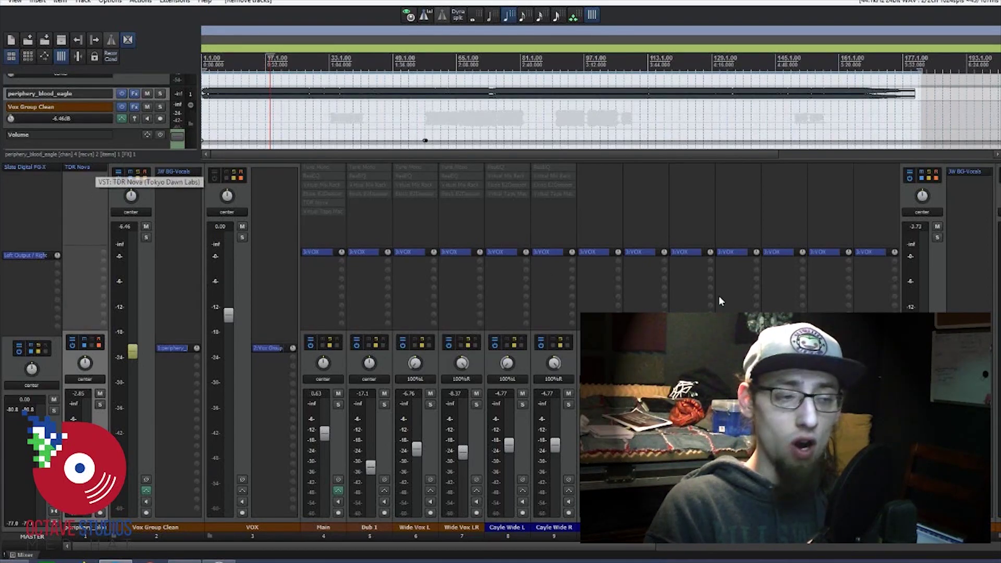
pyautogui.click(83, 168)
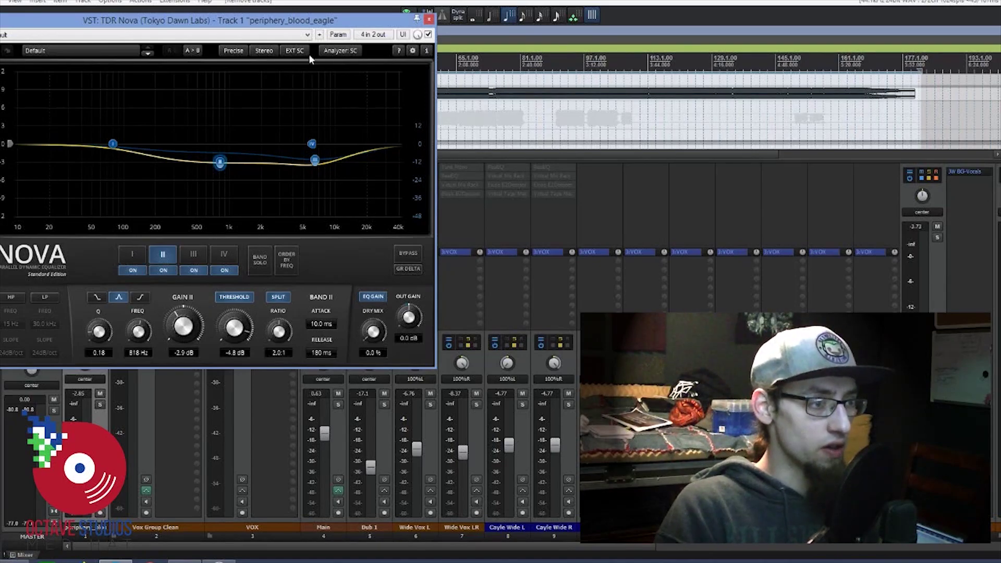
# - Set TDR Nova's sidechain input to EXT SC and its analyzer to SC, and close the plug-in window
pyautogui.click(295, 51)
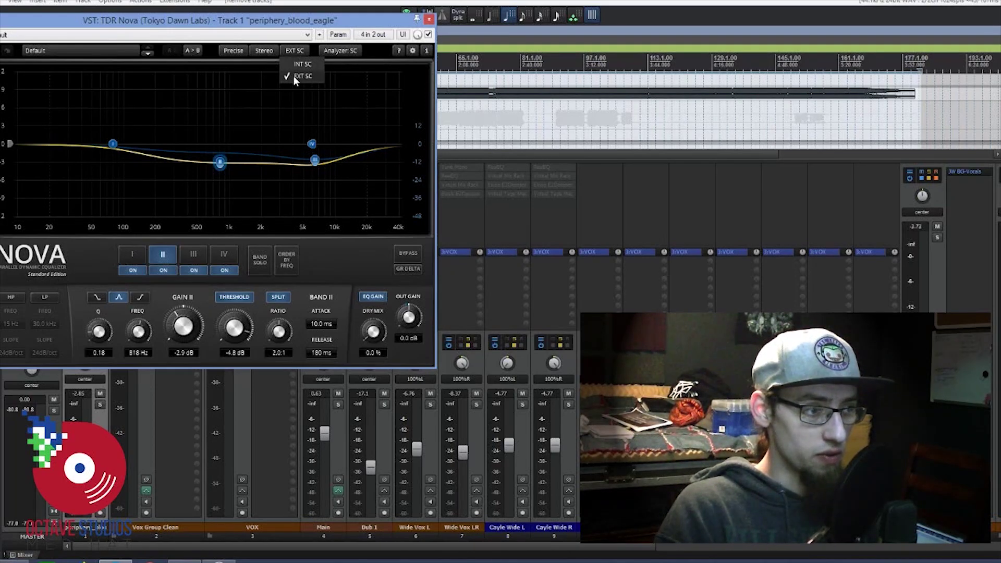
pyautogui.click(295, 78)
pyautogui.click(344, 50)
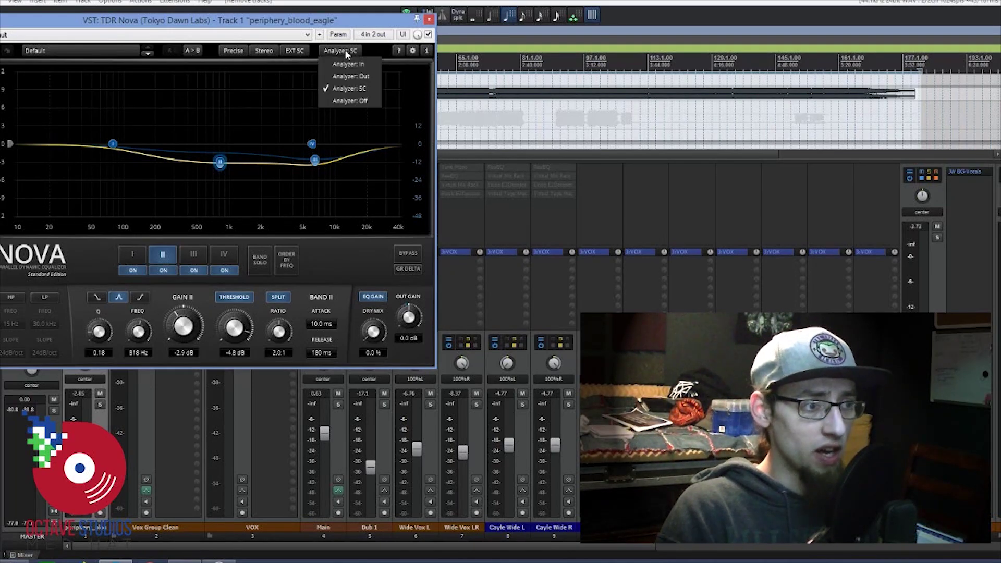
pyautogui.click(339, 89)
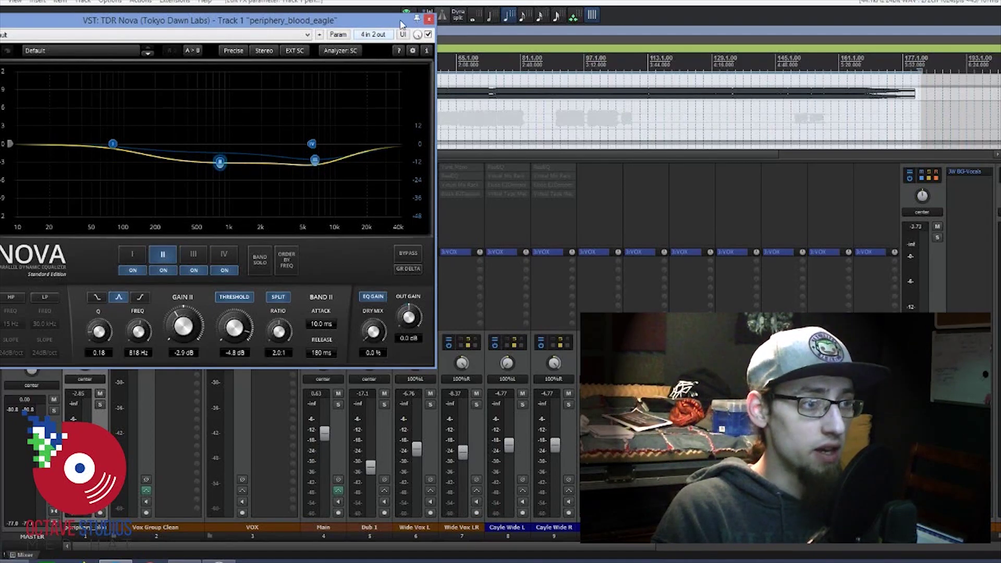
pyautogui.click(429, 20)
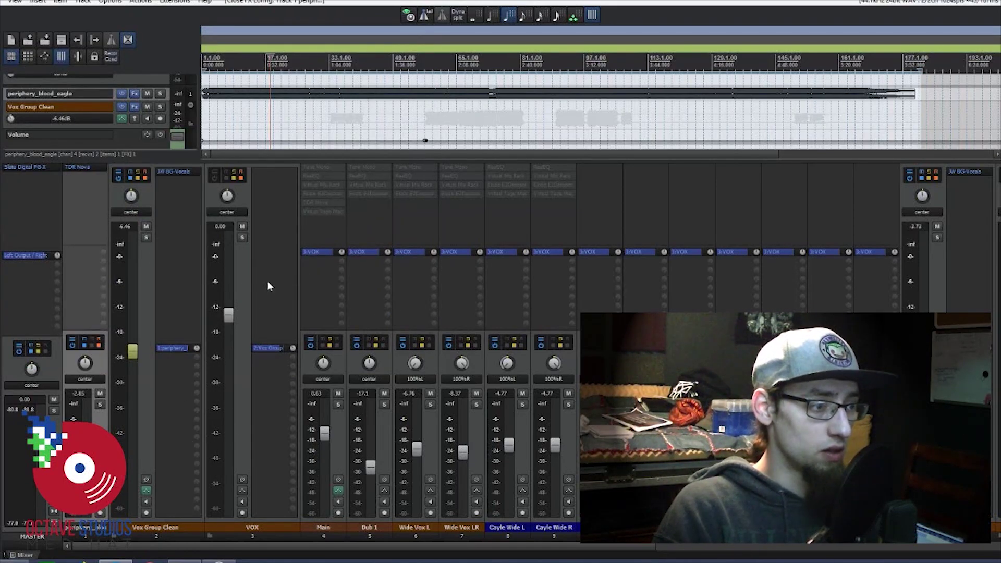
# - Delete the receives from Vox Clip Scream and Vox Group Clean in the routing of the periphery_blood_eagle track
pyautogui.click(96, 344)
pyautogui.moveTo(363, 351); pyautogui.dragTo(333, 239)
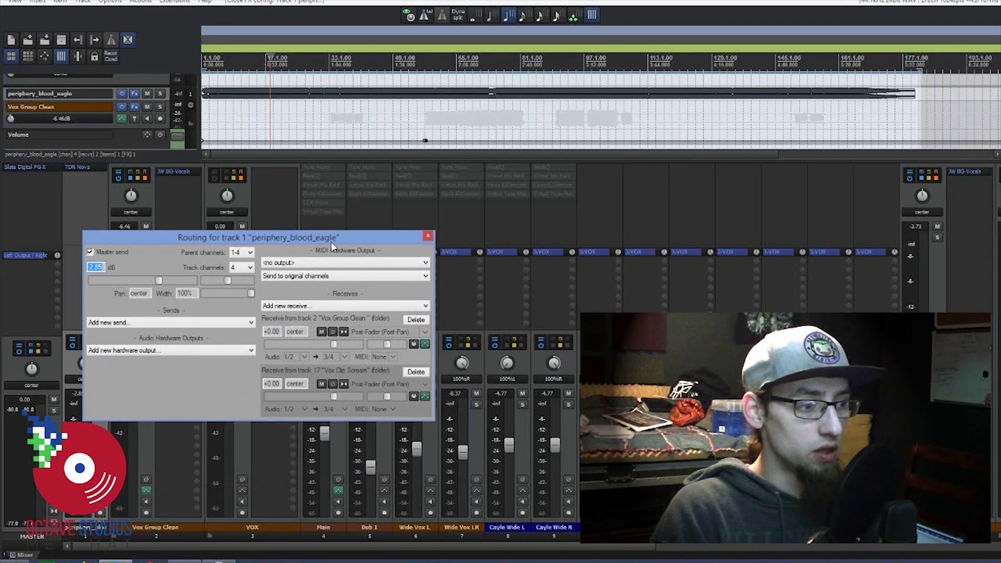
pyautogui.click(416, 373)
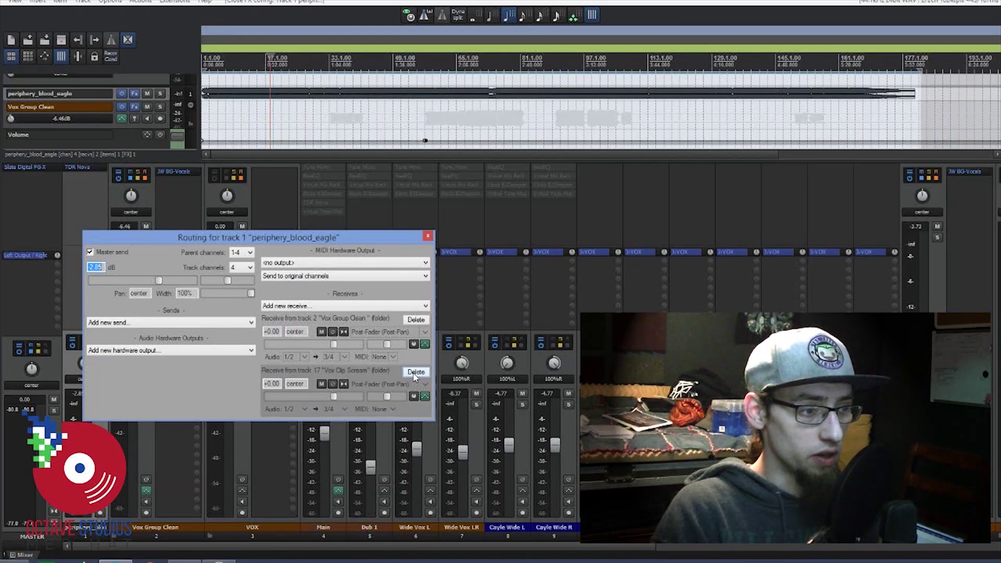
pyautogui.click(416, 320)
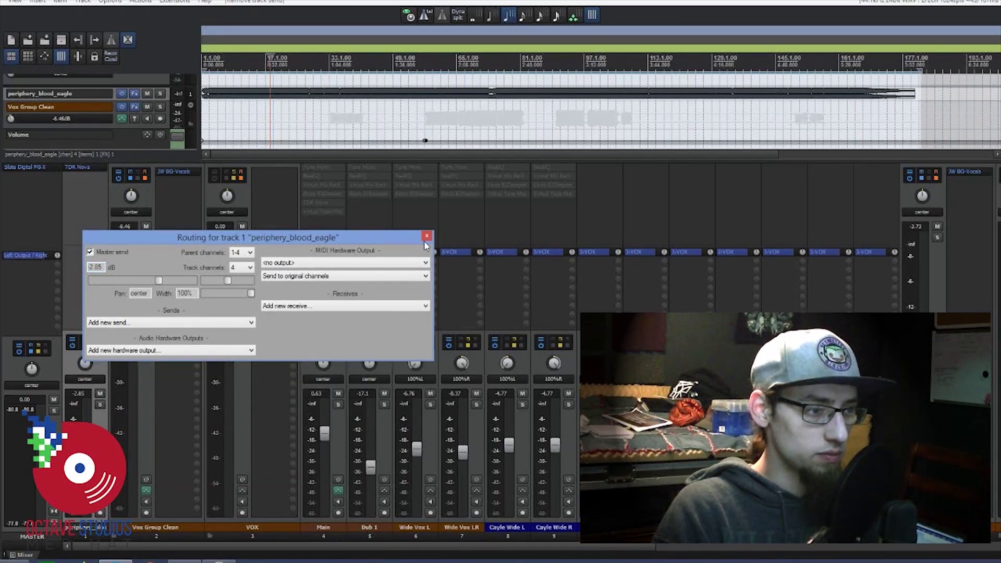
pyautogui.click(427, 237)
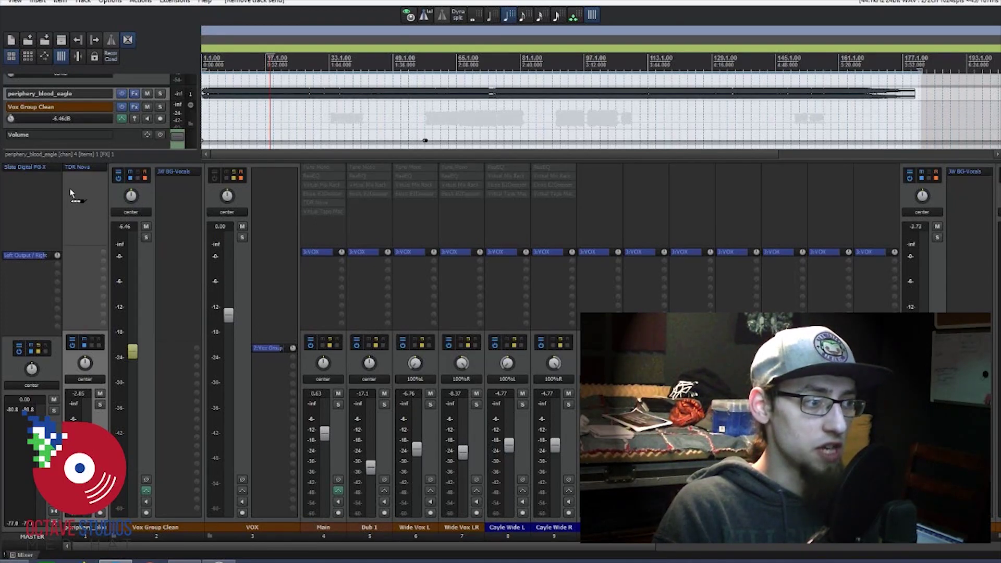
# - Create a send from Vox Group Clean to periphery_blood_eagle with audio routed from channels 1/2 to 3/4
pyautogui.moveTo(82, 217); pyautogui.dragTo(87, 324)
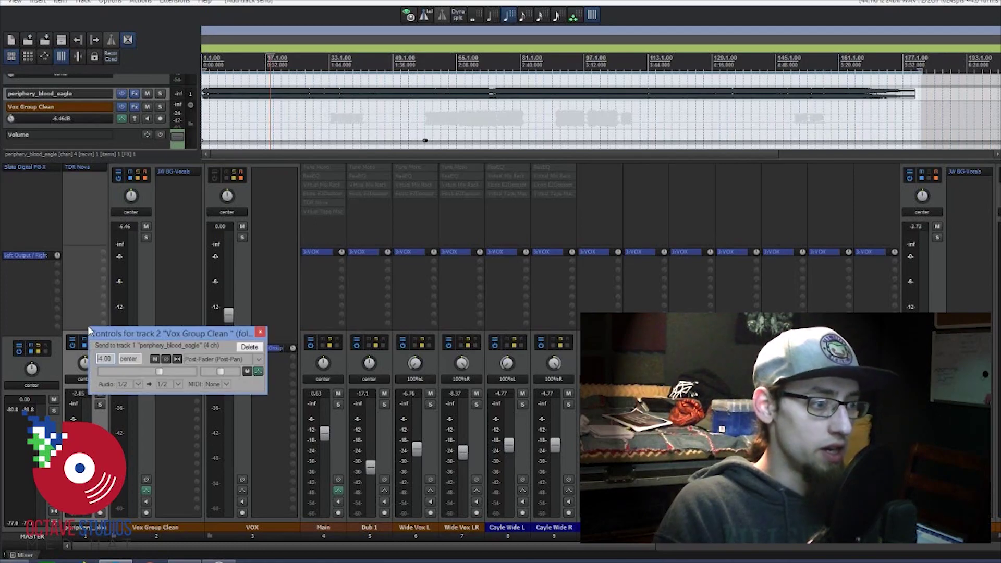
pyautogui.click(164, 384)
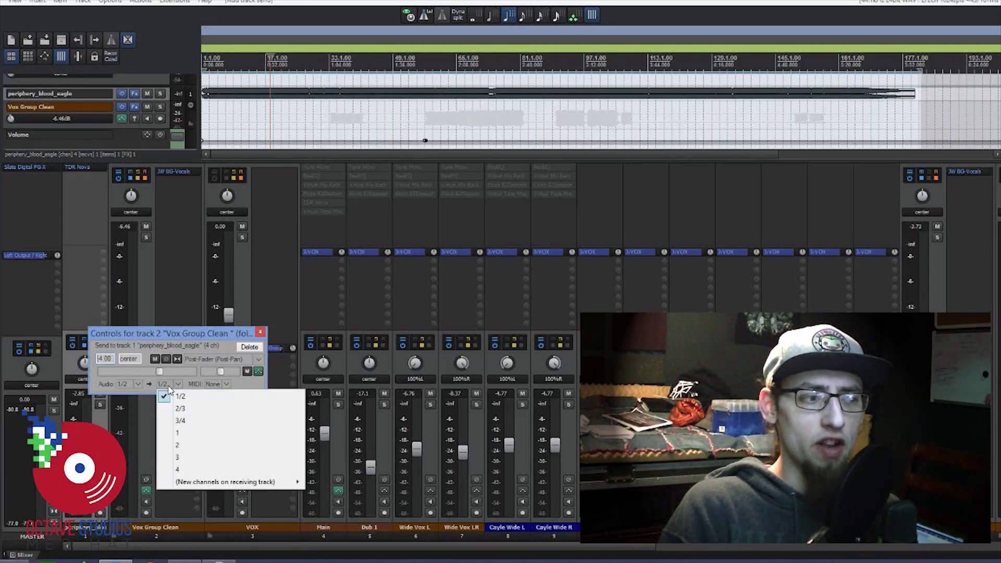
pyautogui.click(186, 418)
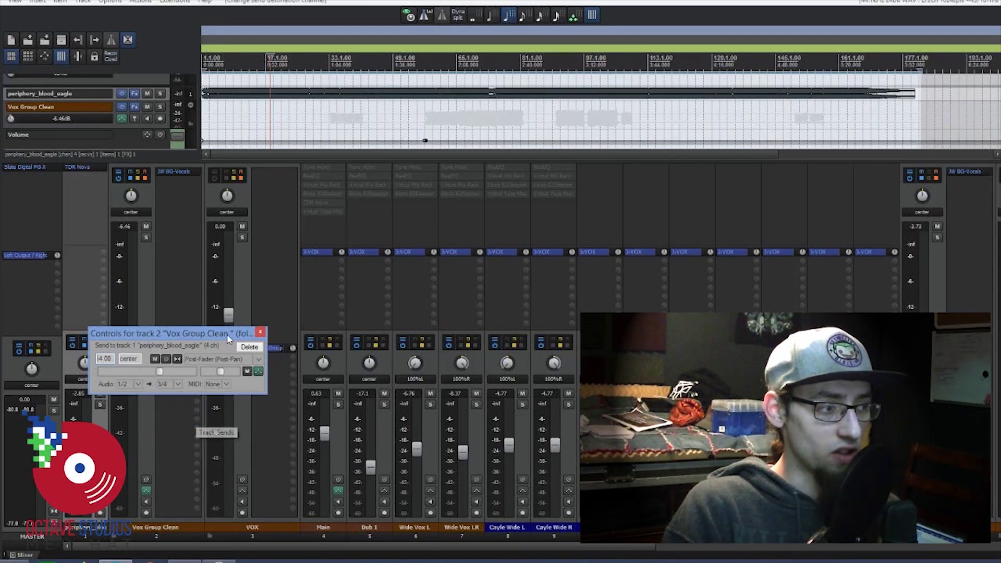
pyautogui.click(259, 333)
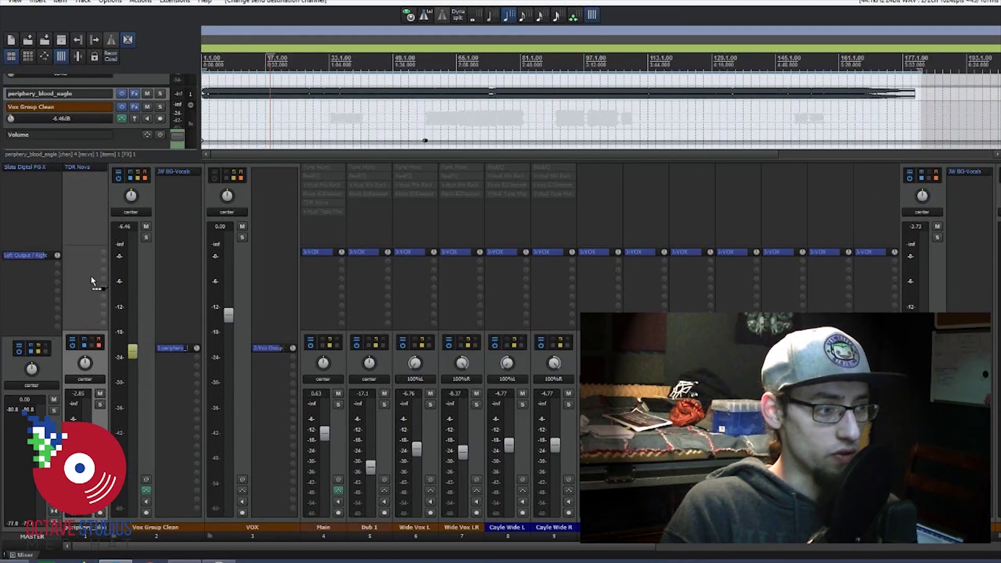
# - Create a send from Vox Clip Scream to periphery_blood_eagle with audio routed from channels 1/2 to 3/4
pyautogui.moveTo(91, 277); pyautogui.dragTo(92, 274)
pyautogui.click(172, 333)
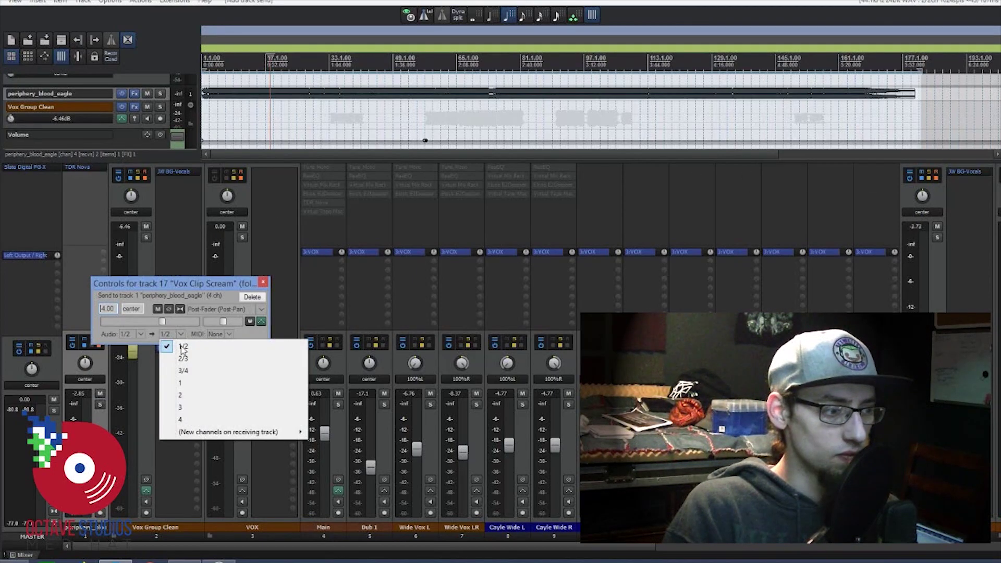
pyautogui.click(183, 371)
pyautogui.click(263, 281)
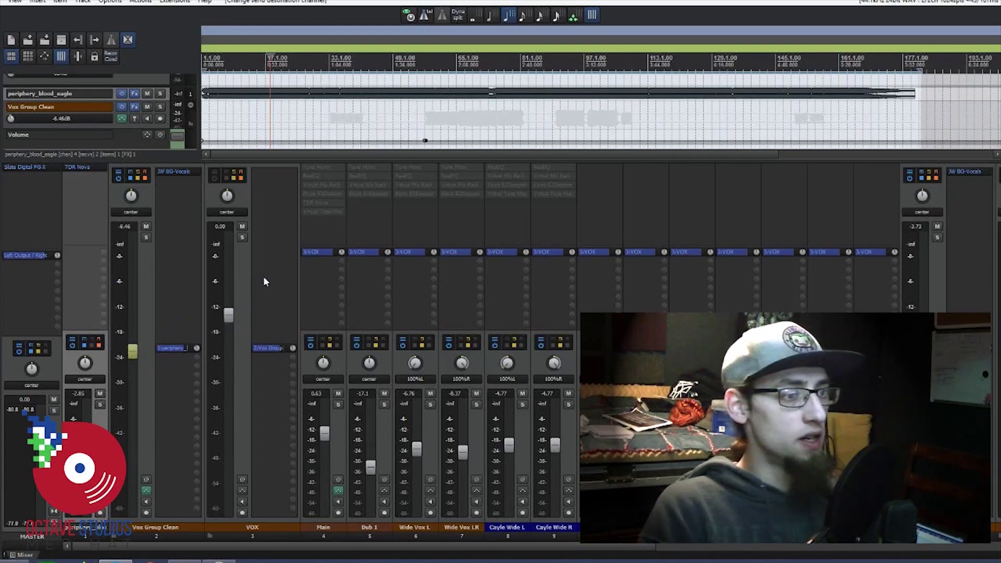
# - Reopen TDR Nova on periphery_blood_eagle, enable band solo, and compare bands II and III
pyautogui.click(77, 167)
pyautogui.moveTo(290, 27); pyautogui.dragTo(527, 143)
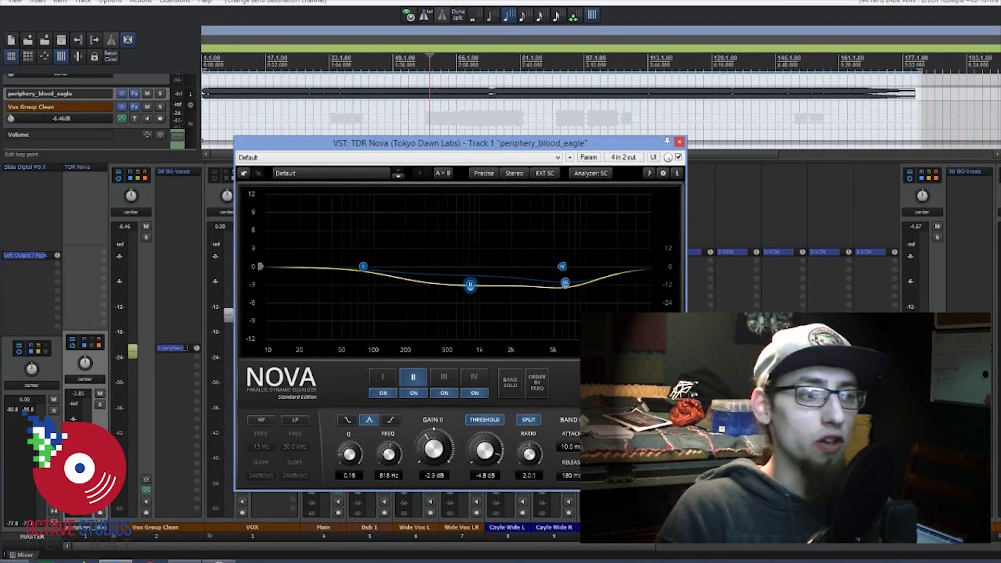
pyautogui.click(509, 388)
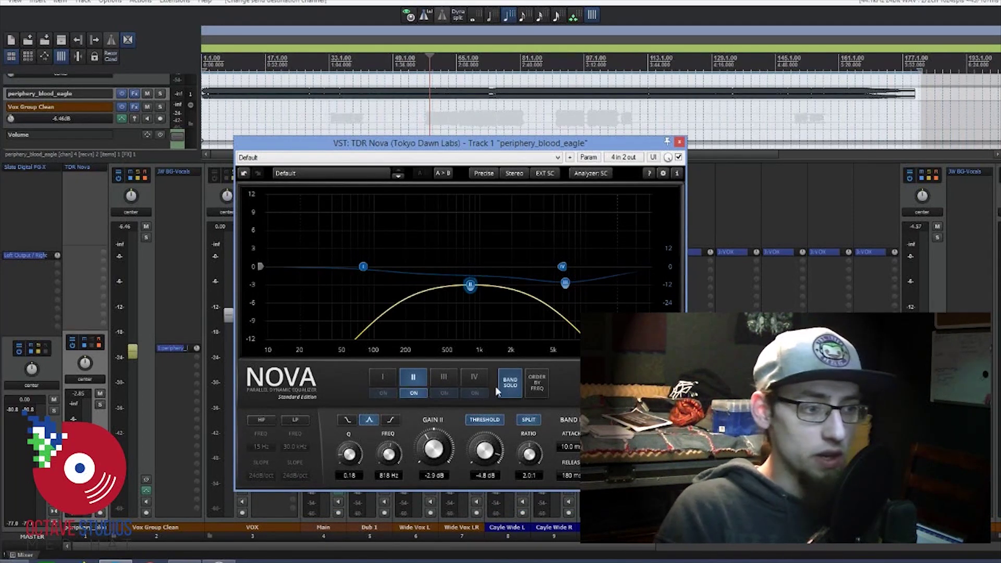
pyautogui.click(444, 378)
pyautogui.click(413, 376)
pyautogui.click(437, 375)
pyautogui.click(418, 375)
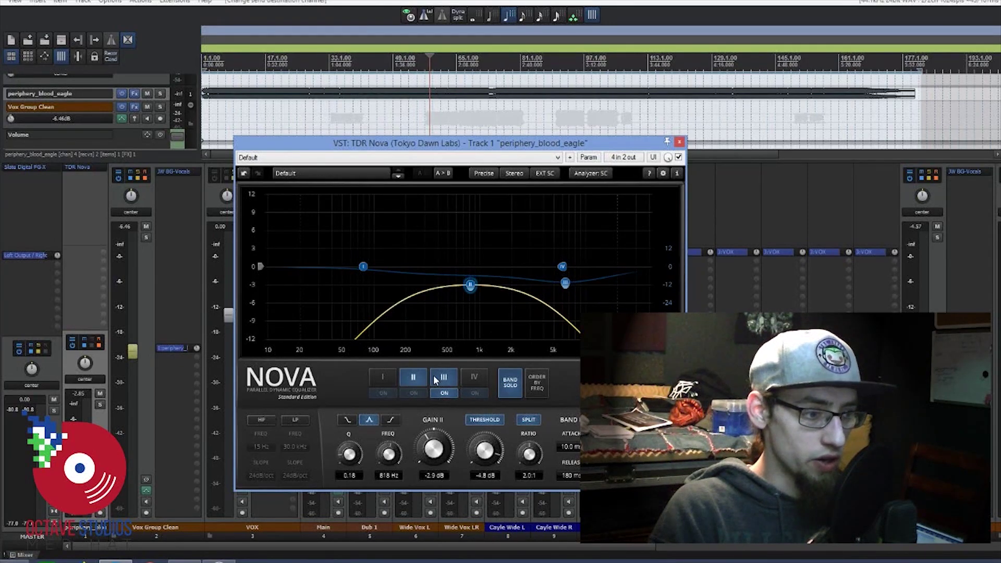
# - Solo band II in TDR Nova and play the song from around bar 65 to audition that band
pyautogui.click(420, 374)
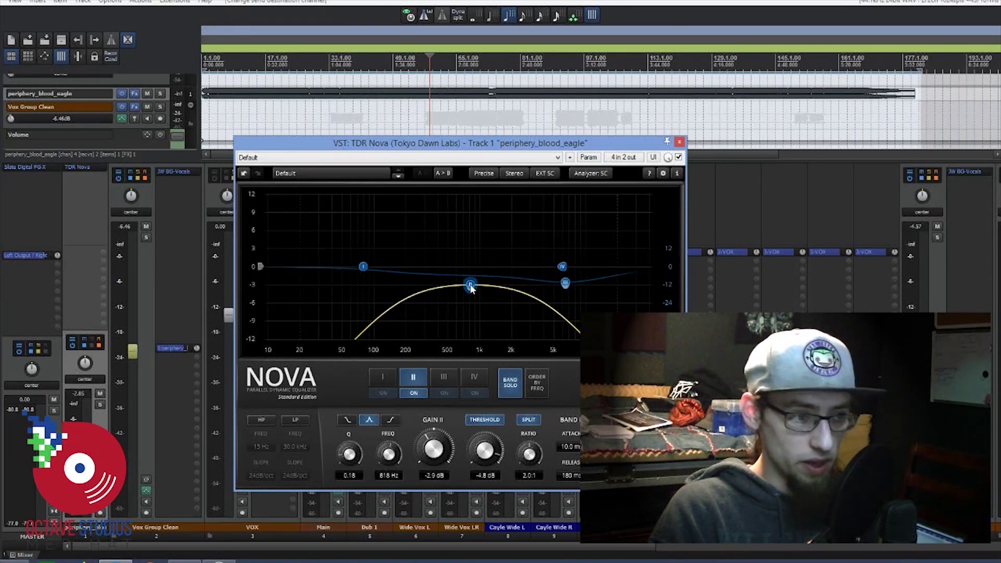
pyautogui.click(462, 62)
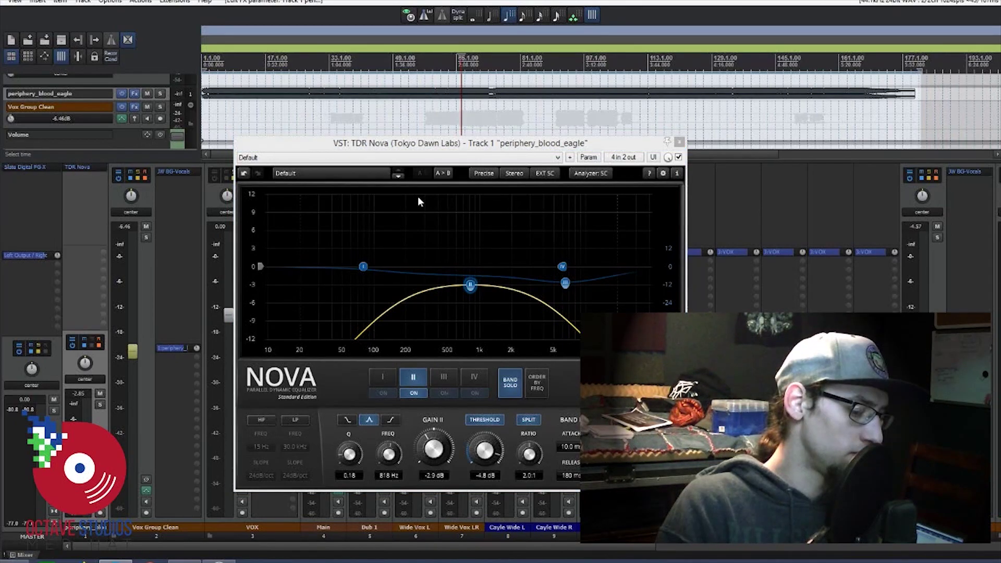
pyautogui.press('space')
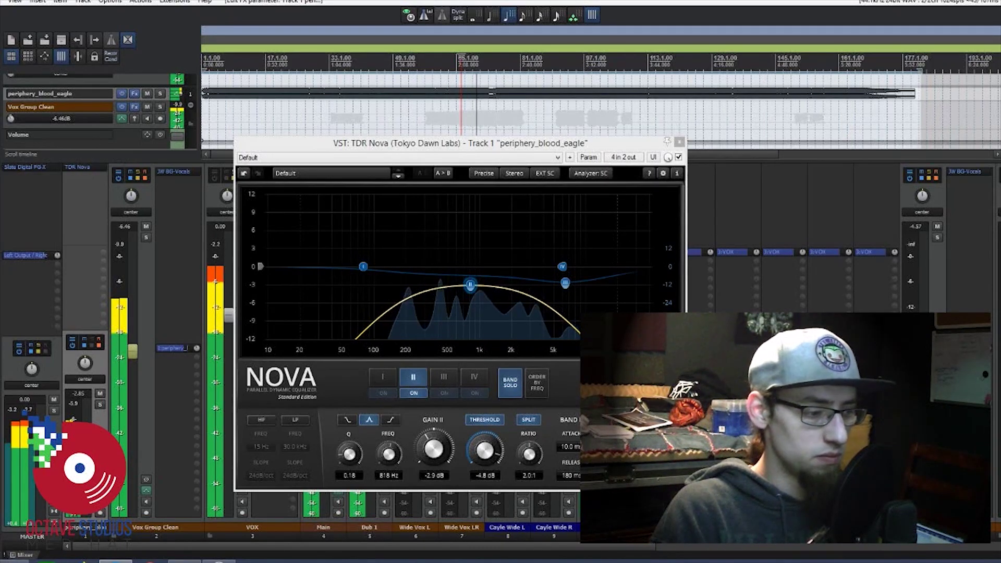
pyautogui.press('space')
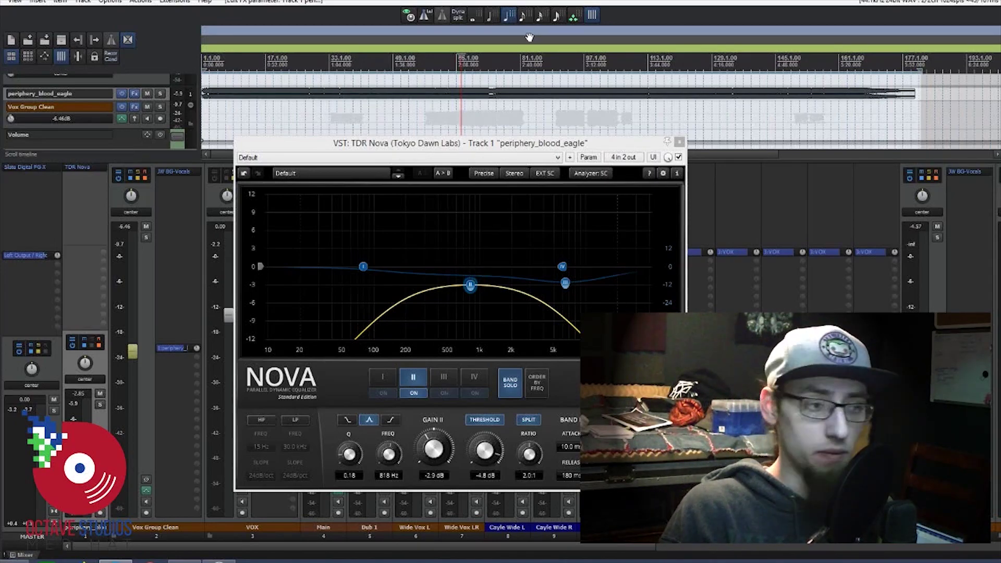
# - Play the same section again and audition soloed band III, stopping playback at the end
pyautogui.press('space')
pyautogui.click(442, 378)
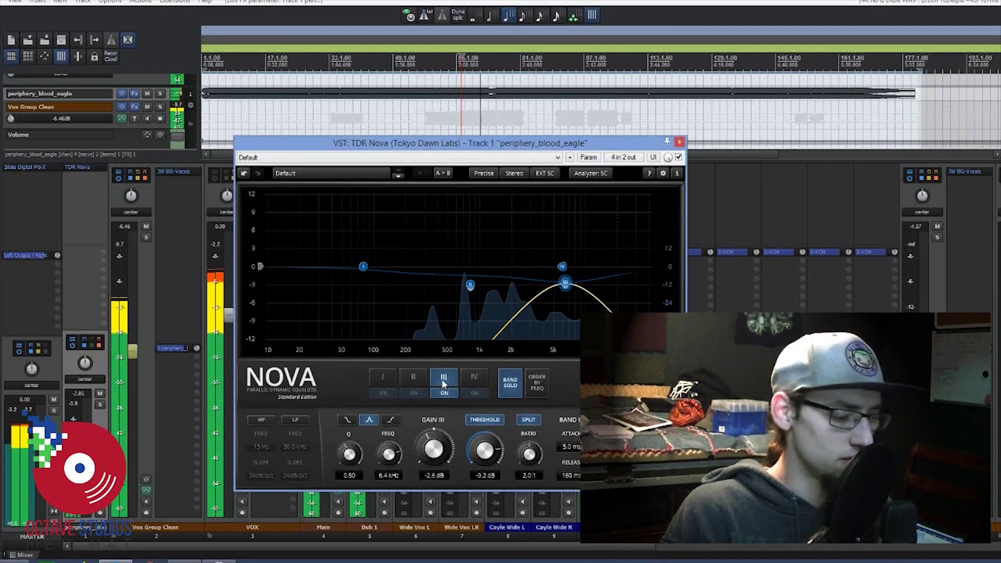
pyautogui.press('space')
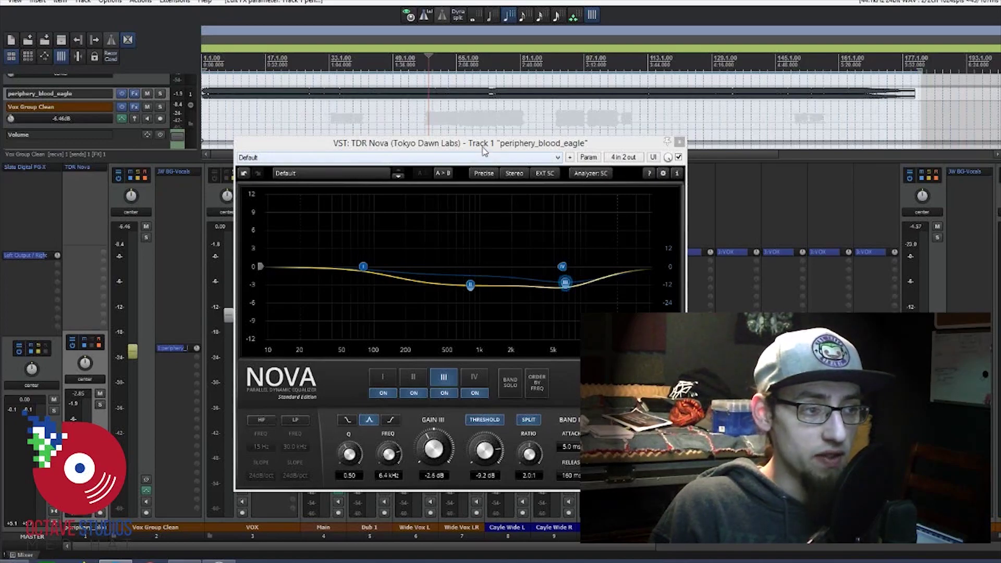
# - Play the full mix of the vocal section and compare it with TDR Nova active, bypassed and active again, then stop playback
pyautogui.moveTo(482, 148); pyautogui.dragTo(478, 132)
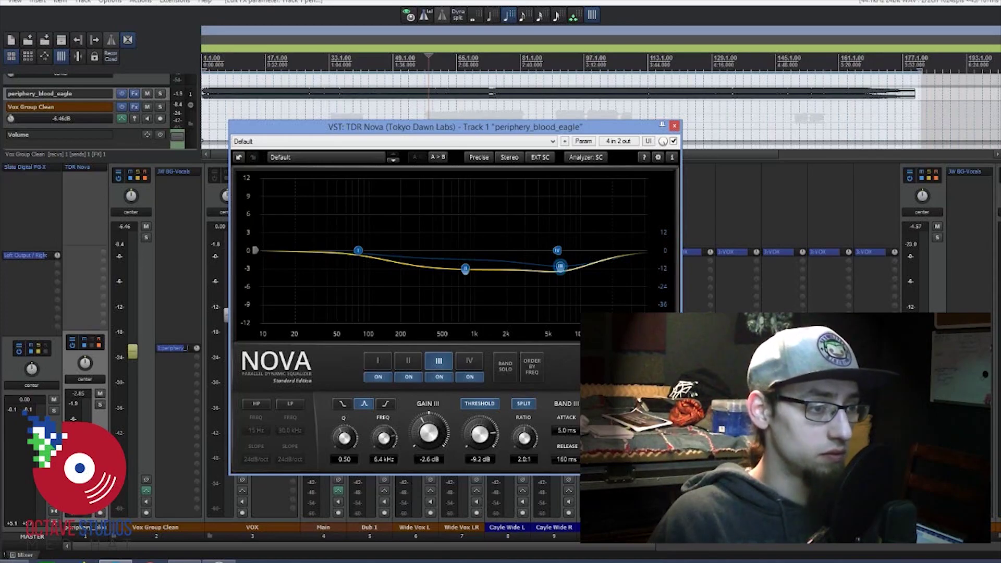
pyautogui.press('space')
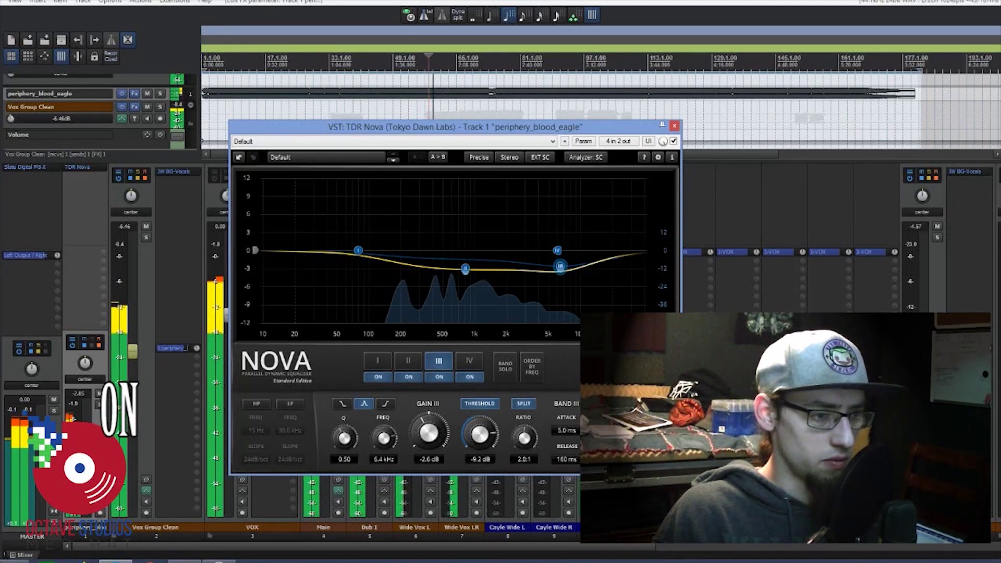
pyautogui.click(649, 367)
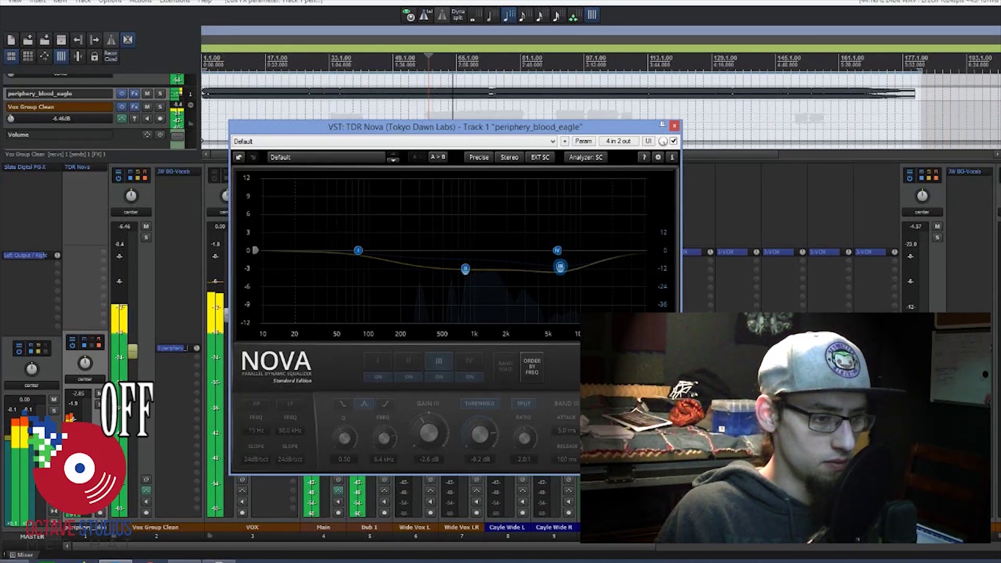
pyautogui.click(650, 367)
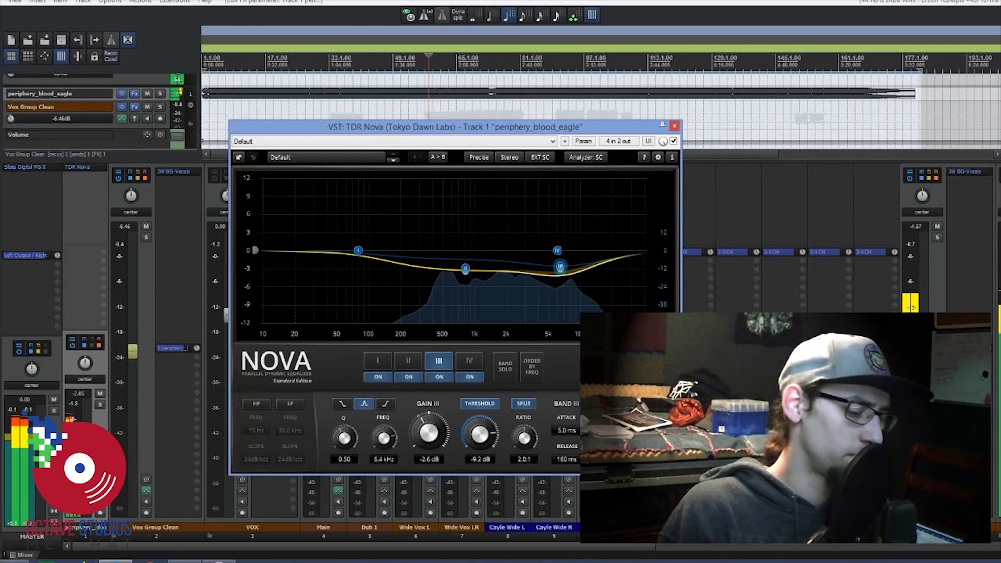
pyautogui.press('space')
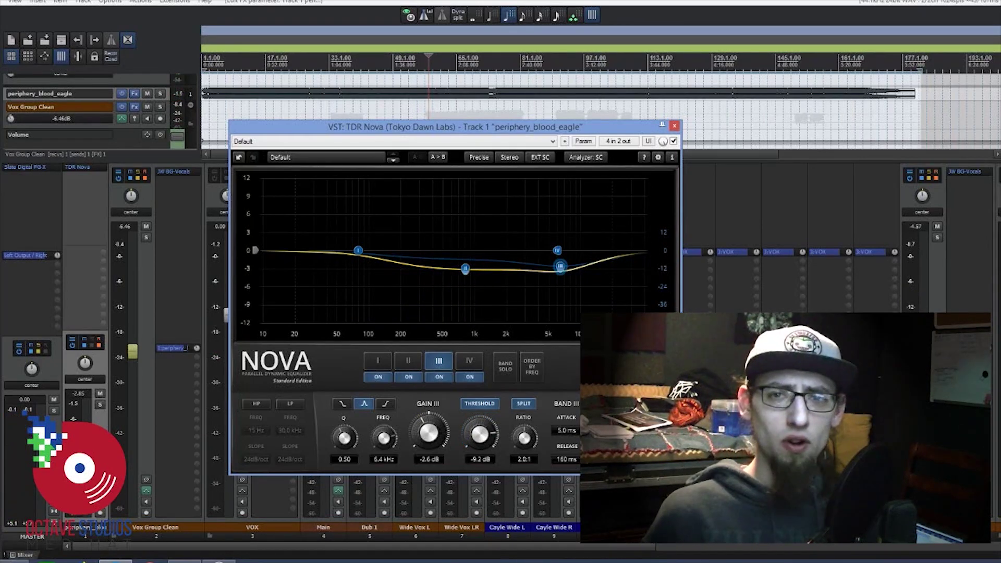